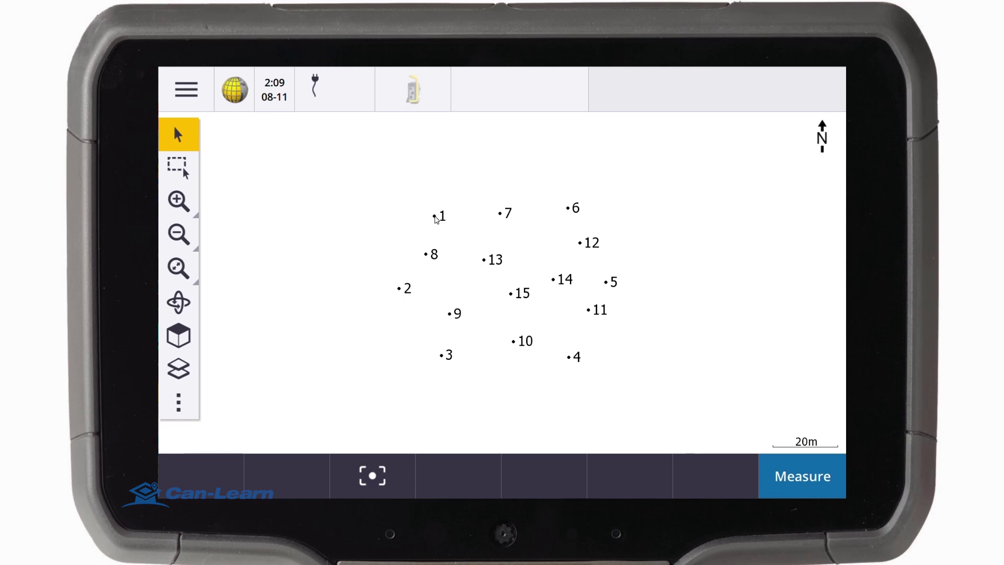
Select the six outer points 1 through 6 and create a surface from them named 'Design'
{"action": "left_click", "coordinate": [435, 217]}
{"action": "left_click", "coordinate": [399, 288]}
{"action": "left_click", "coordinate": [442, 356]}
{"action": "left_click", "coordinate": [569, 357]}
{"action": "left_click", "coordinate": [606, 283]}
{"action": "left_click", "coordinate": [568, 208]}
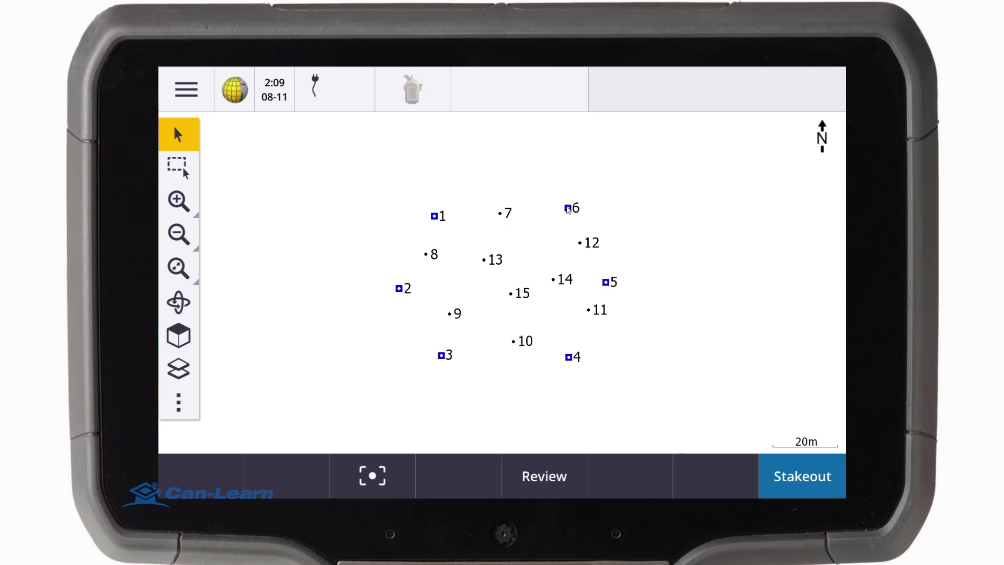
{"action": "right_click", "coordinate": [343, 184]}
{"action": "left_click", "coordinate": [369, 227]}
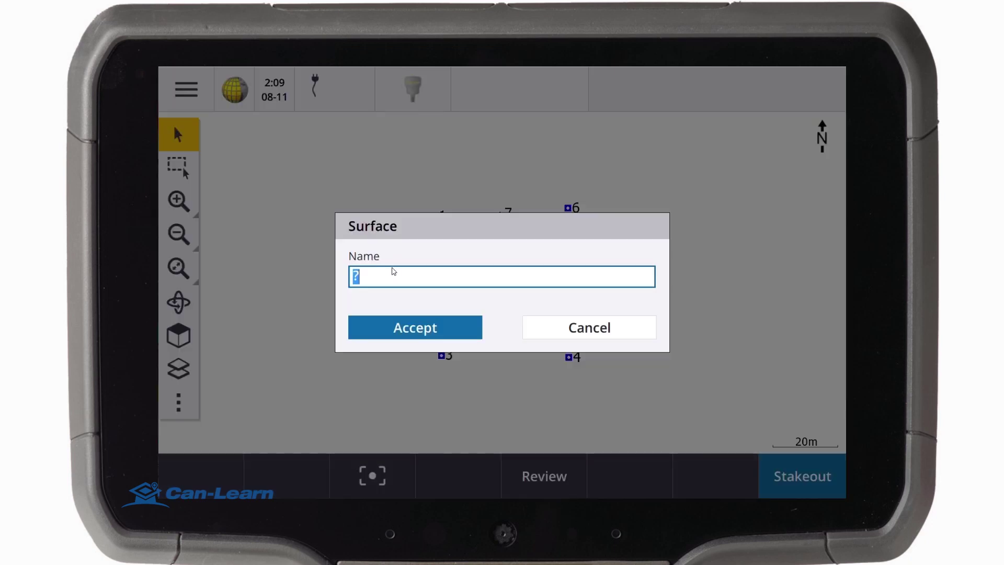
{"action": "type", "text": "Design"}
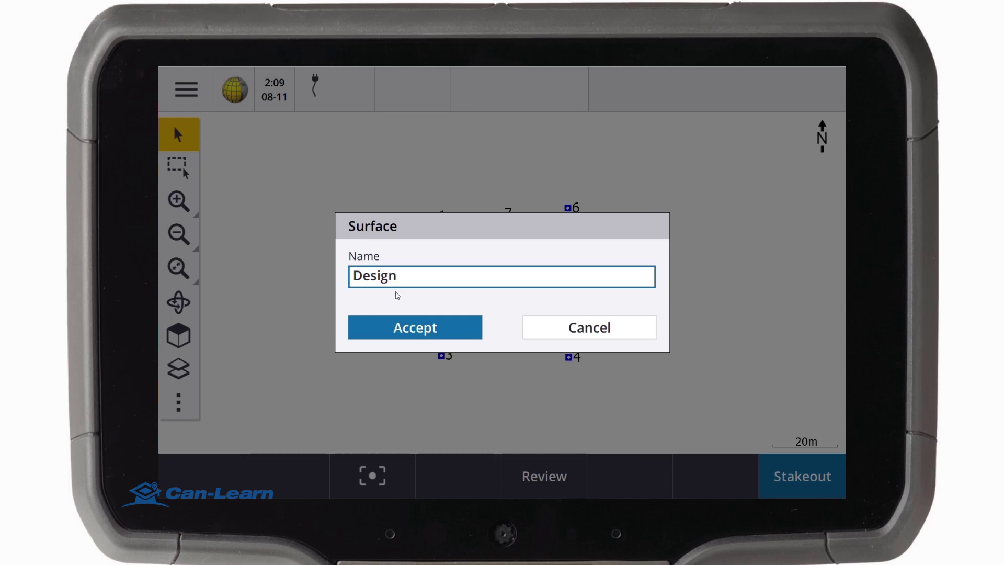
{"action": "left_click", "coordinate": [392, 328]}
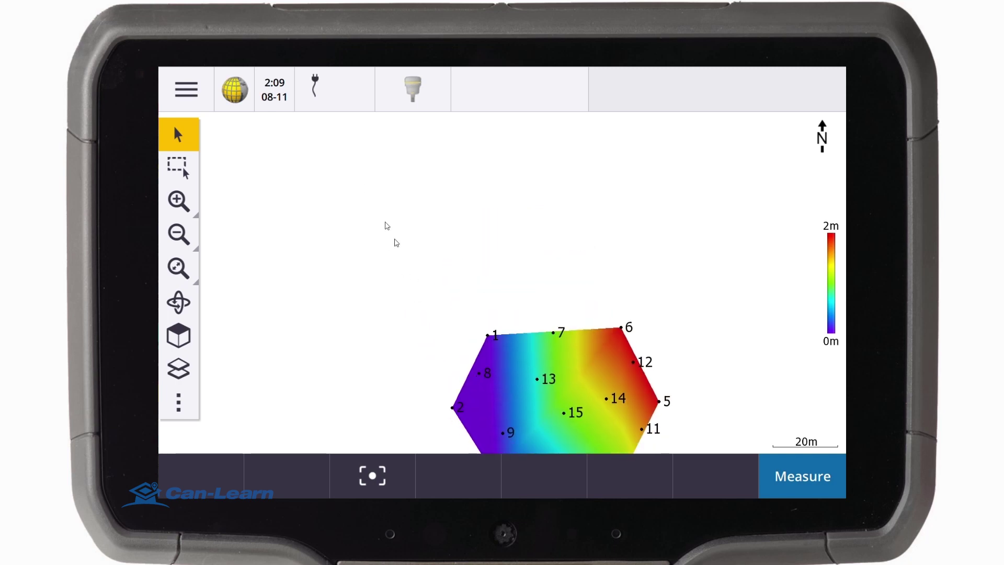
Box-select all fifteen points, create a surface named 'Reality', and orbit to a 3-D oblique view
{"action": "left_click_drag", "start_coordinate": [386, 197], "coordinate": [687, 416]}
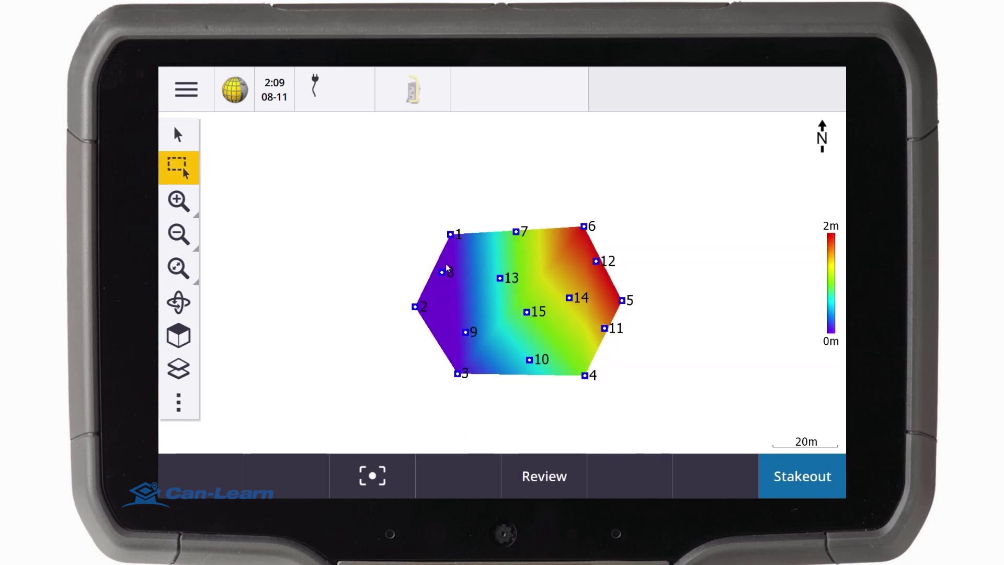
{"action": "right_click", "coordinate": [341, 217]}
{"action": "left_click", "coordinate": [355, 228]}
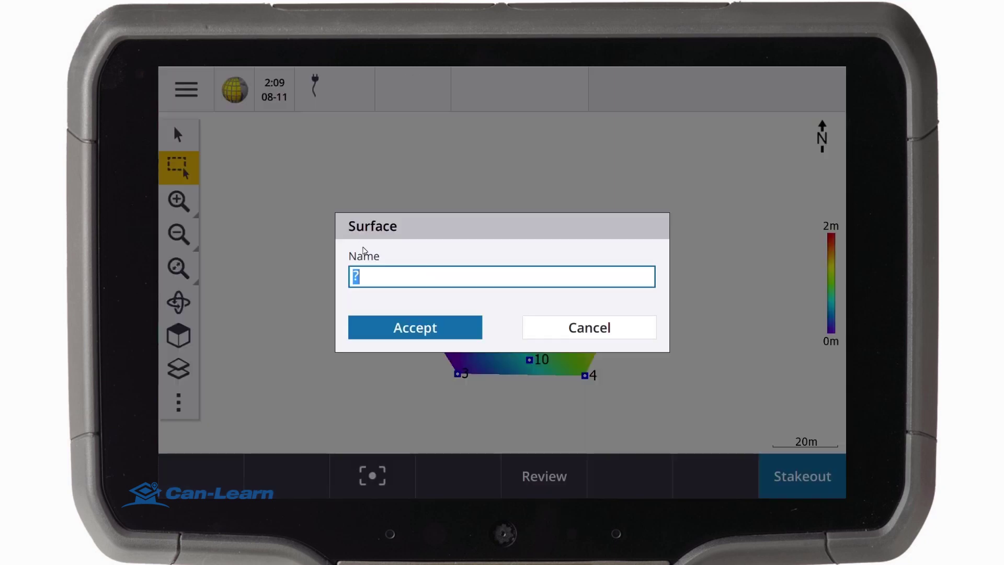
{"action": "type", "text": "Reality"}
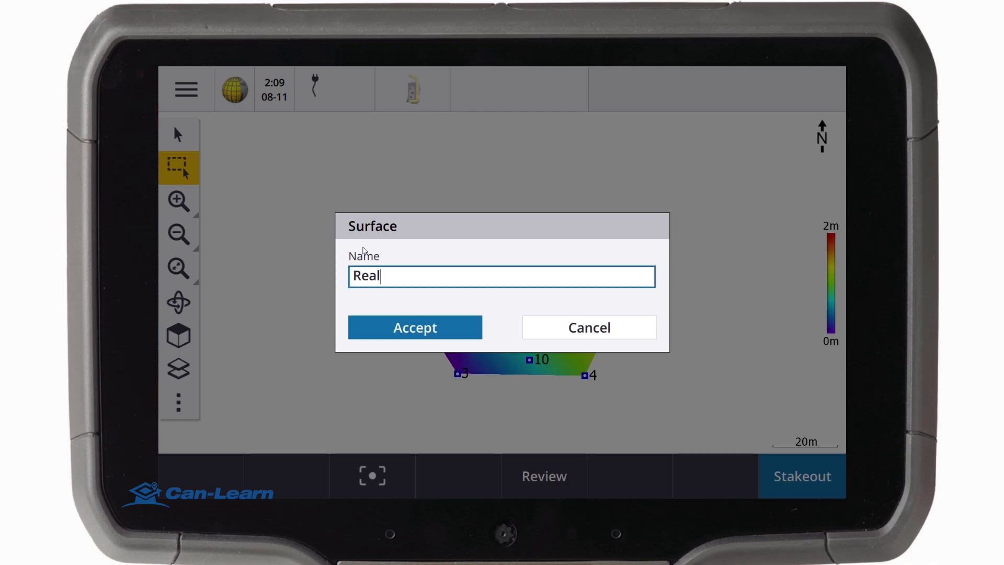
{"action": "left_click", "coordinate": [401, 332]}
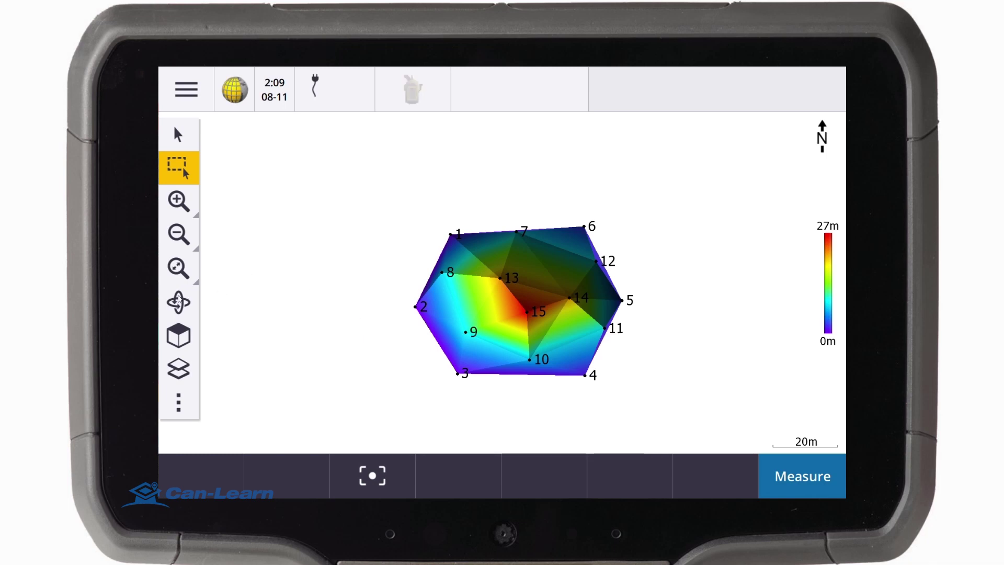
{"action": "left_click", "coordinate": [180, 302]}
{"action": "left_click_drag", "start_coordinate": [316, 307], "coordinate": [326, 262]}
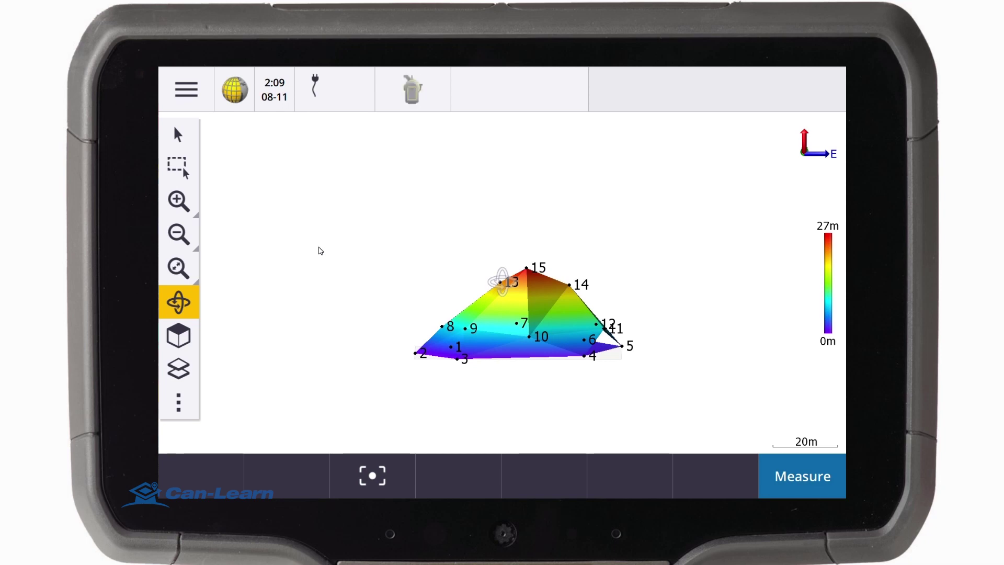
Open Cogo > Compute volume from the main menu and expand the Method list
{"action": "left_click", "coordinate": [186, 90]}
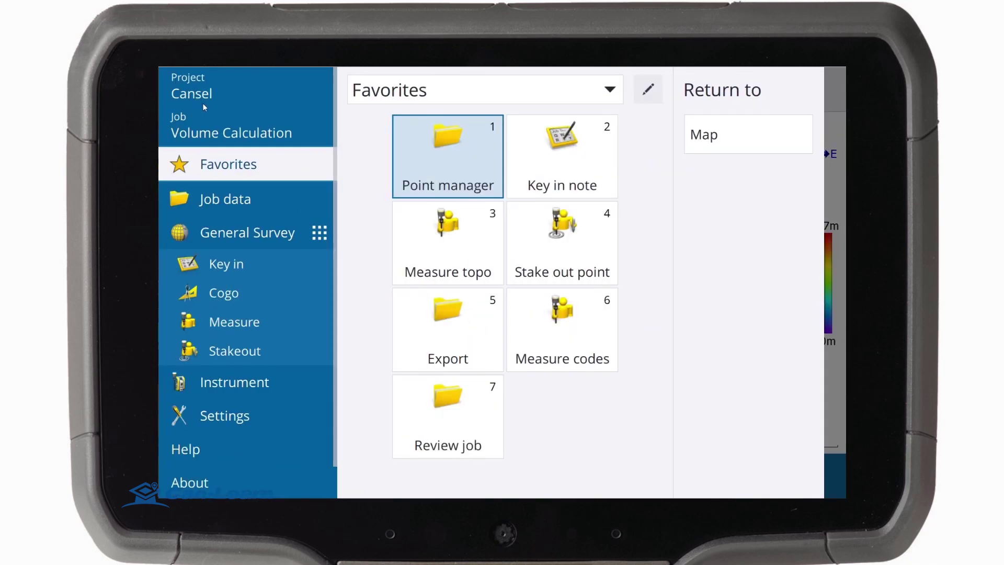
{"action": "left_click", "coordinate": [237, 289]}
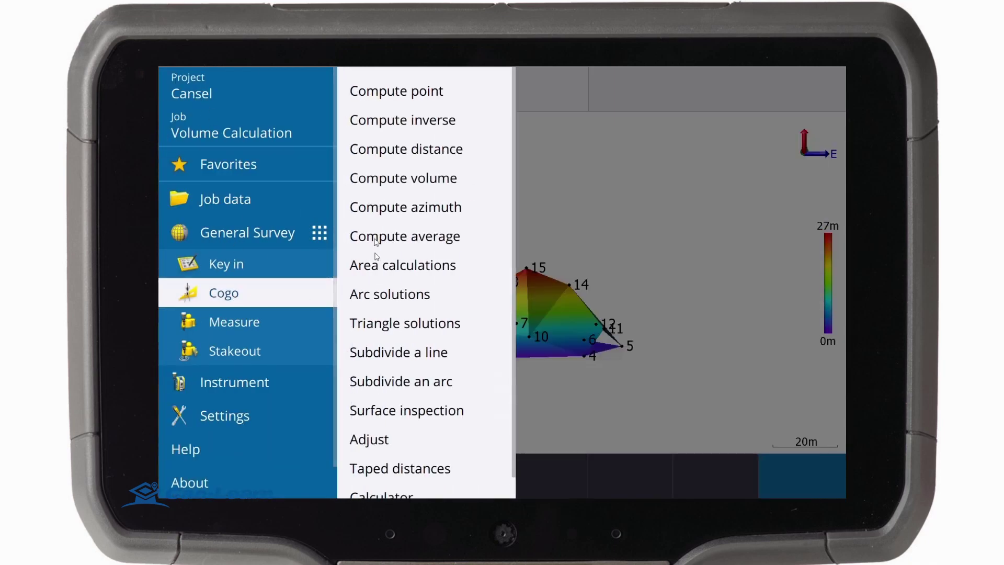
{"action": "left_click", "coordinate": [377, 182]}
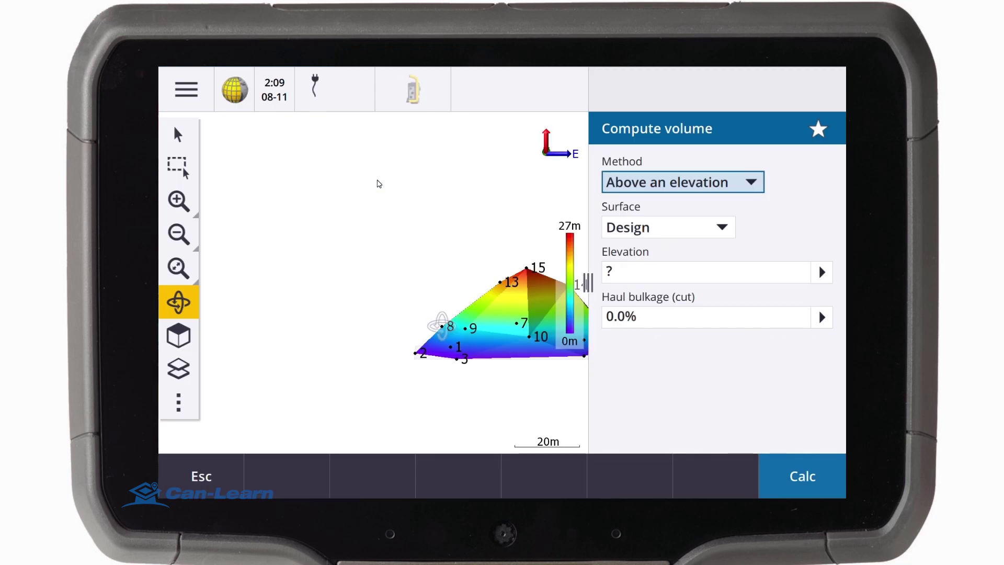
{"action": "left_click", "coordinate": [759, 180]}
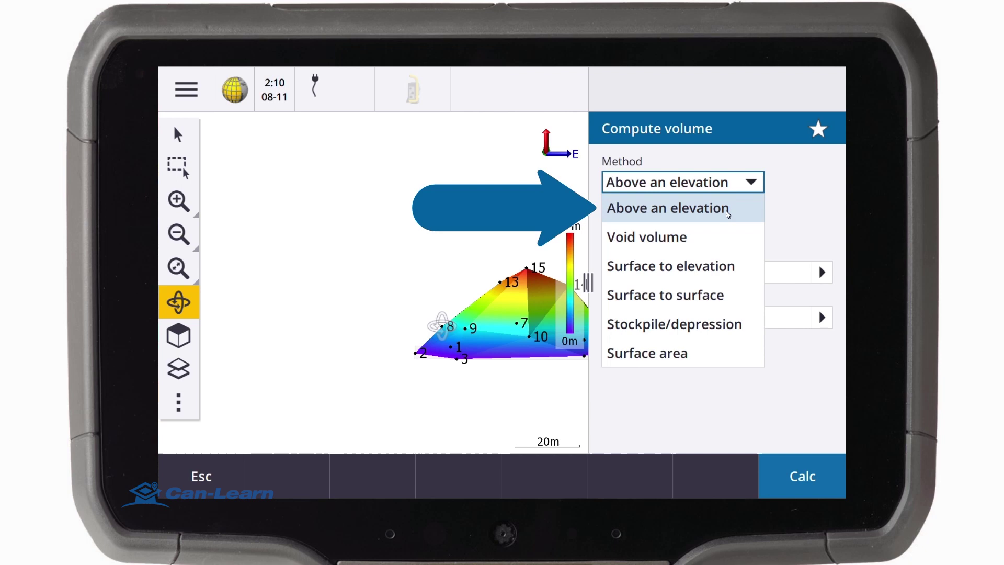
Review the Above an elevation and Void volume methods, then choose Surface to elevation
{"action": "left_click", "coordinate": [729, 219]}
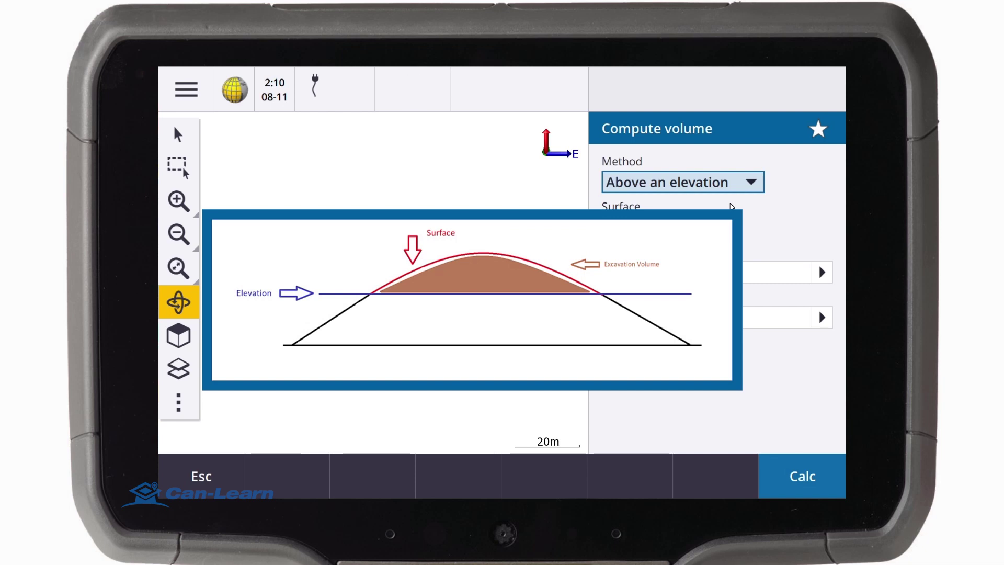
{"action": "left_click", "coordinate": [745, 182]}
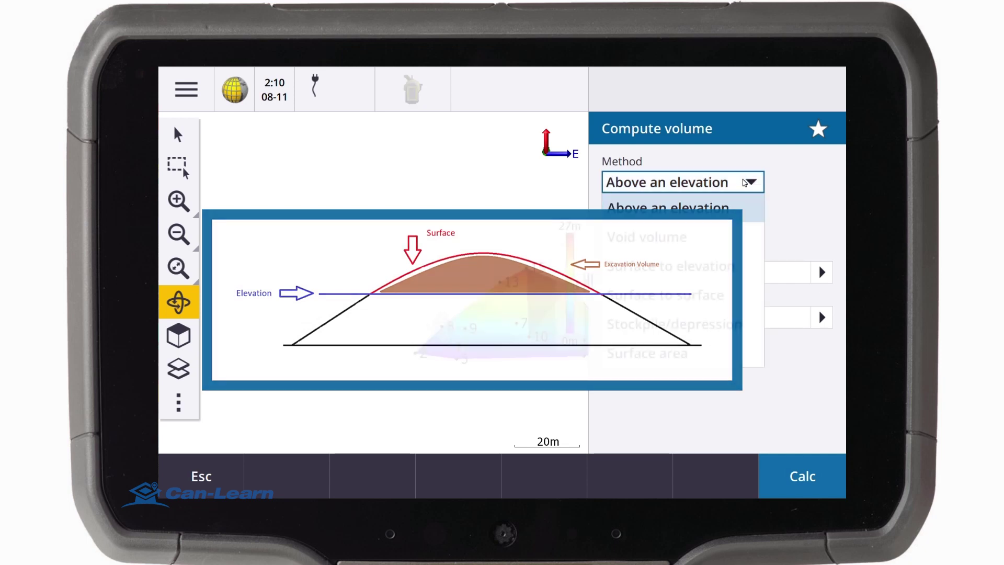
{"action": "left_click", "coordinate": [699, 235]}
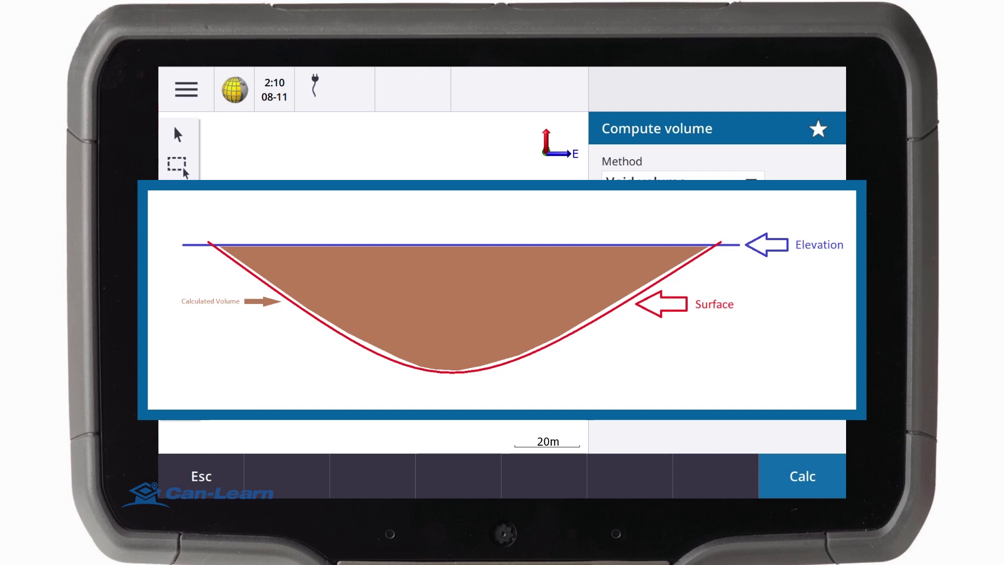
{"action": "left_click", "coordinate": [683, 177]}
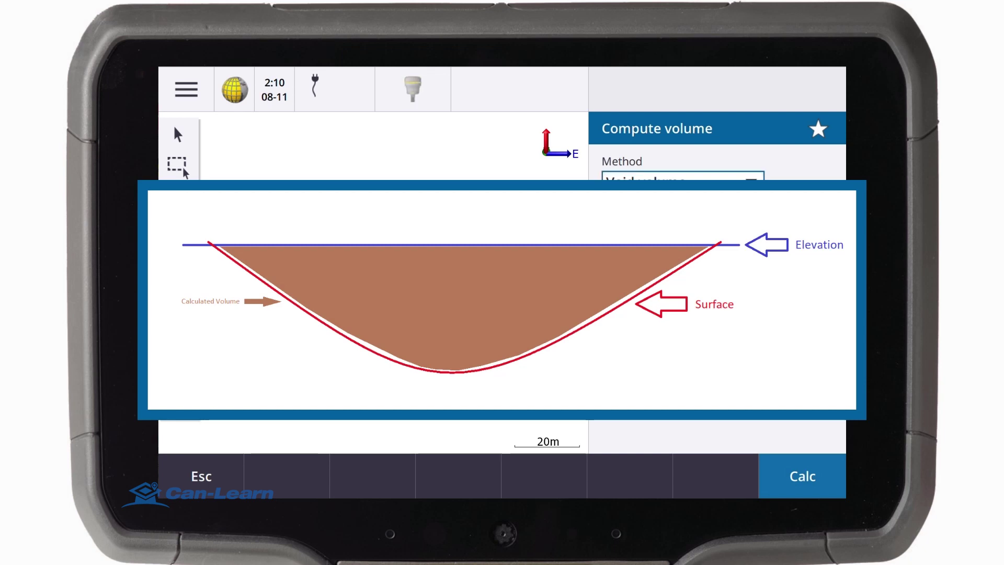
{"action": "left_click", "coordinate": [675, 294]}
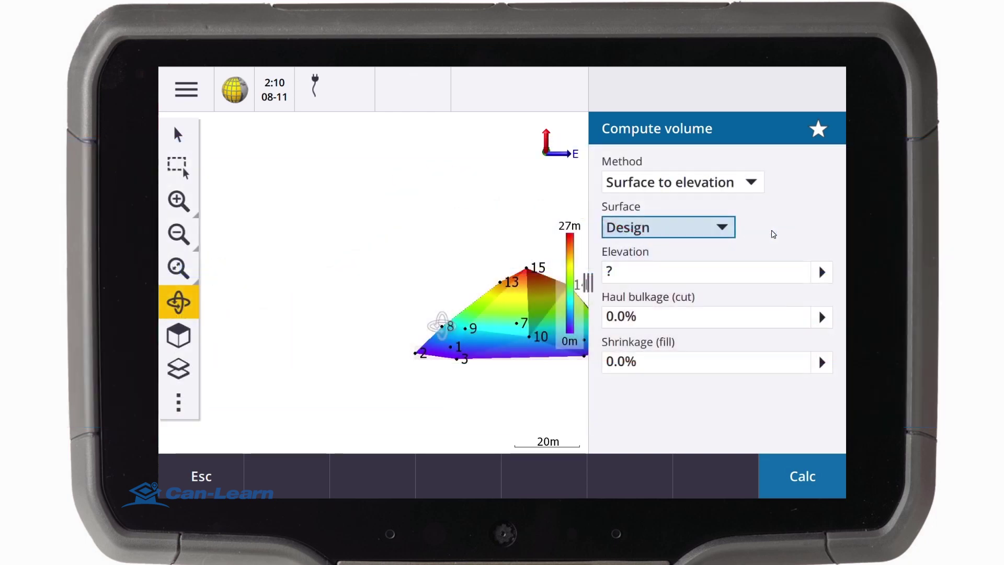
Check the Design and Reality surfaces, try Stockpile/depression, then choose the Surface area method
{"action": "left_click", "coordinate": [725, 230]}
{"action": "left_click", "coordinate": [745, 187]}
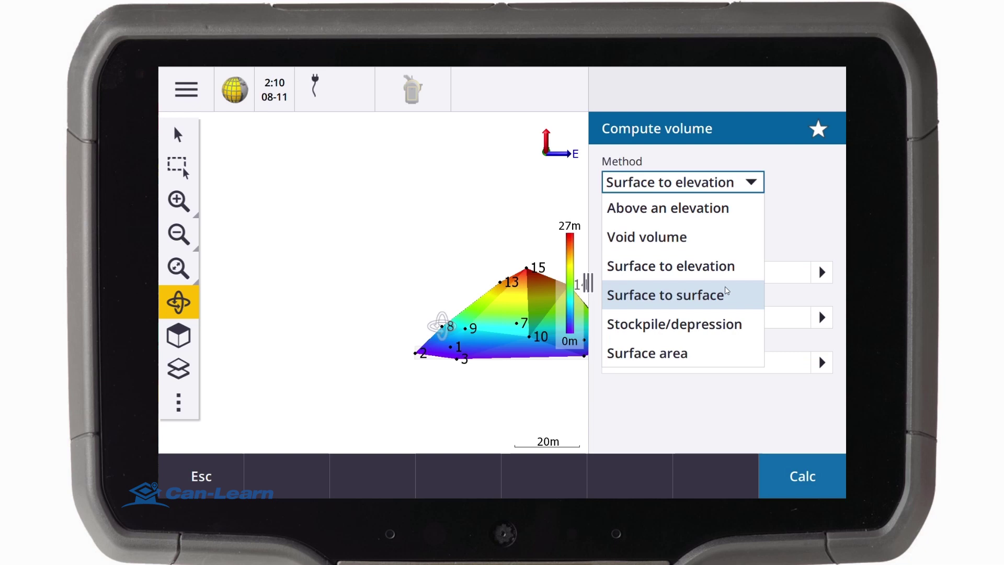
{"action": "left_click", "coordinate": [717, 327]}
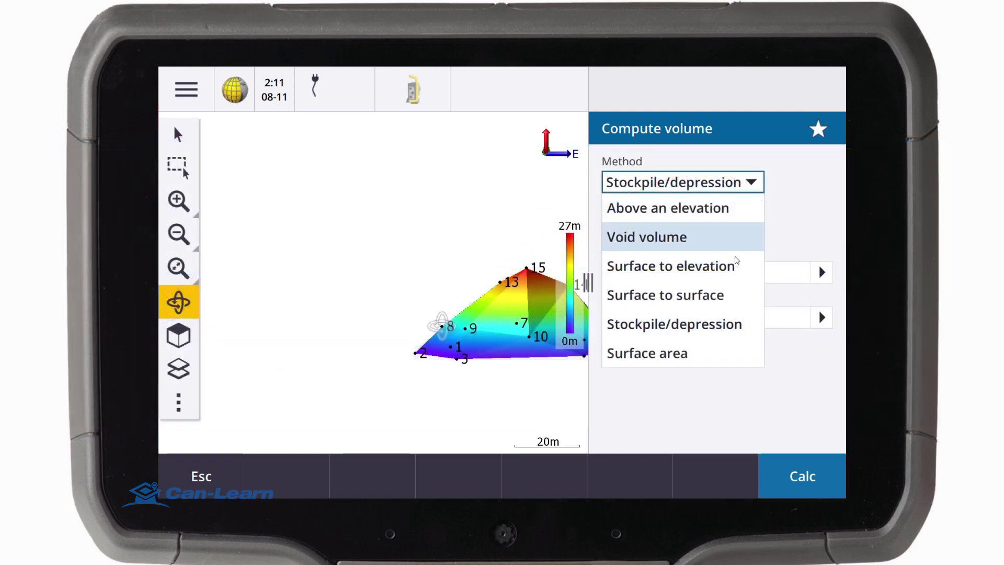
{"action": "left_click", "coordinate": [723, 357]}
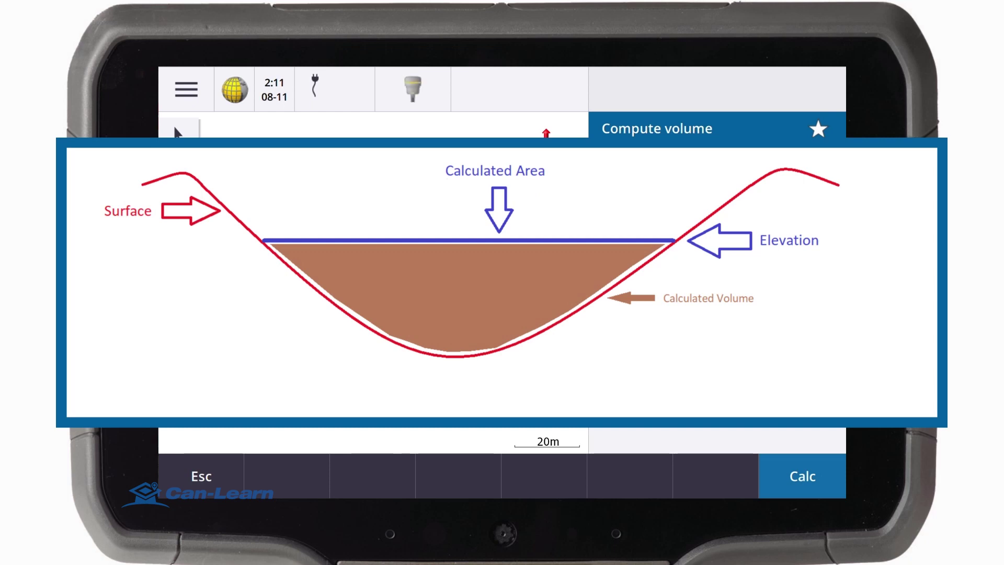
Choose Surface to surface as the volume method, with Design as initial and final surface
{"action": "left_click", "coordinate": [726, 292]}
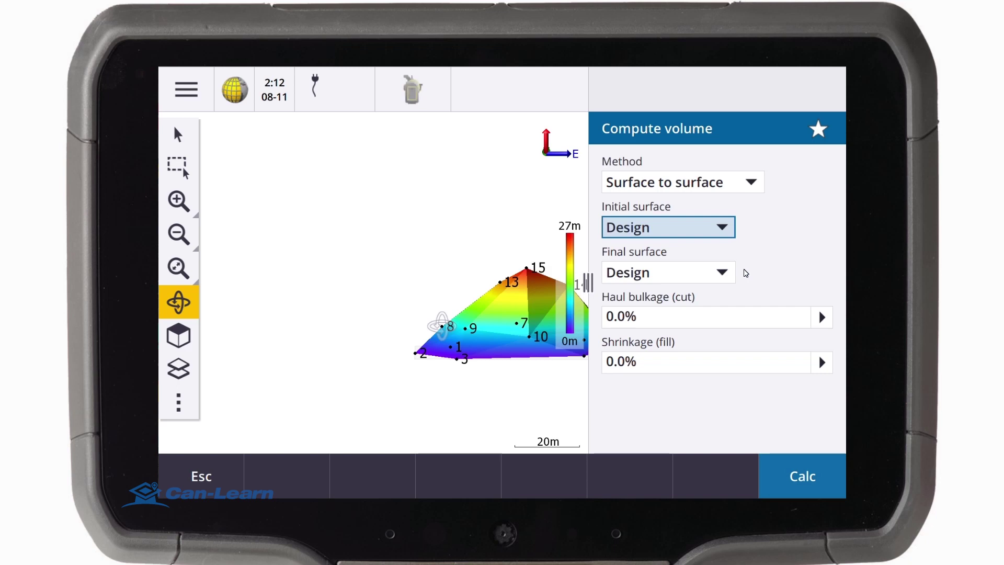
Open export of the Volume Calculation job as a Volume computation report PDF
{"action": "left_click", "coordinate": [194, 92]}
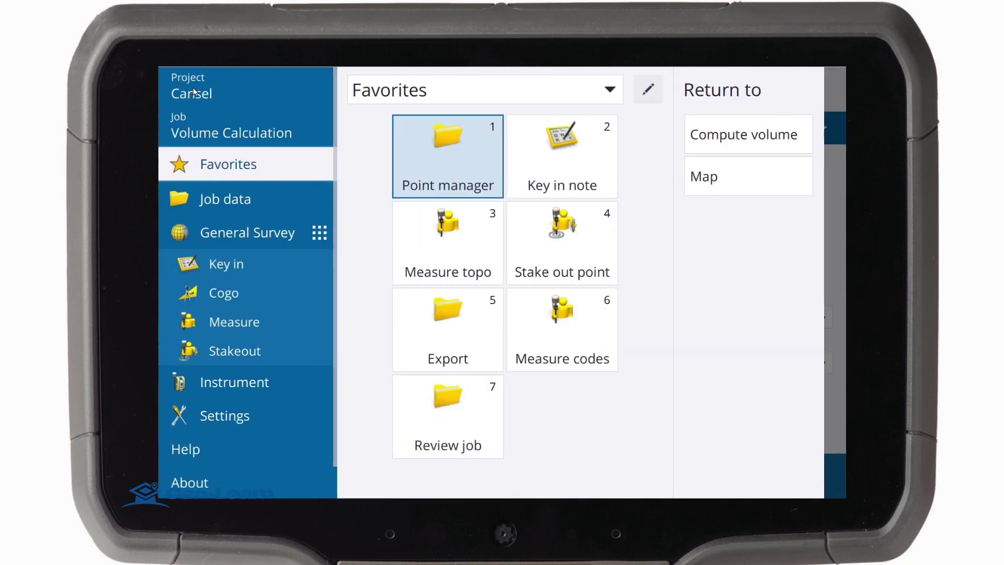
{"action": "left_click", "coordinate": [196, 133]}
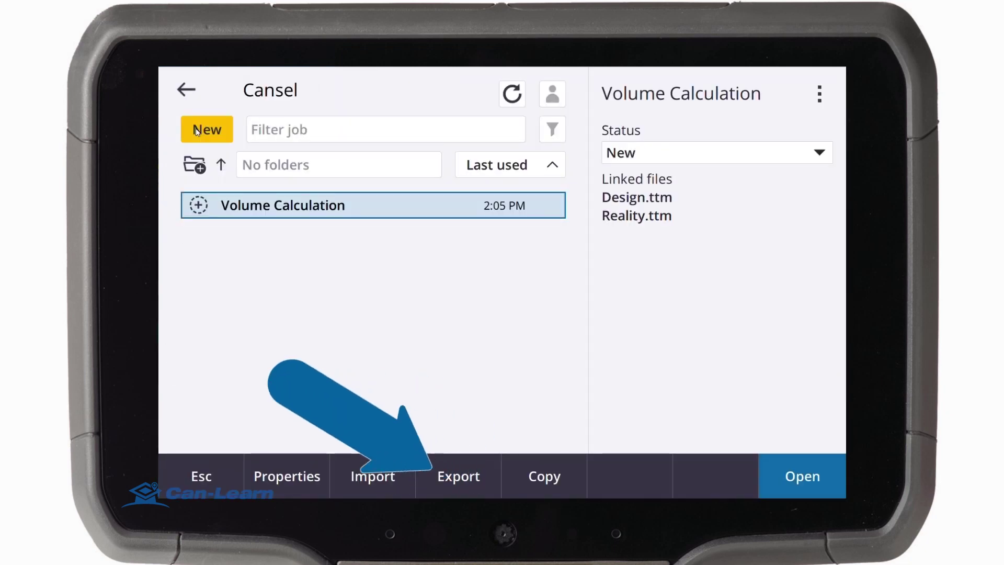
{"action": "left_click", "coordinate": [451, 473]}
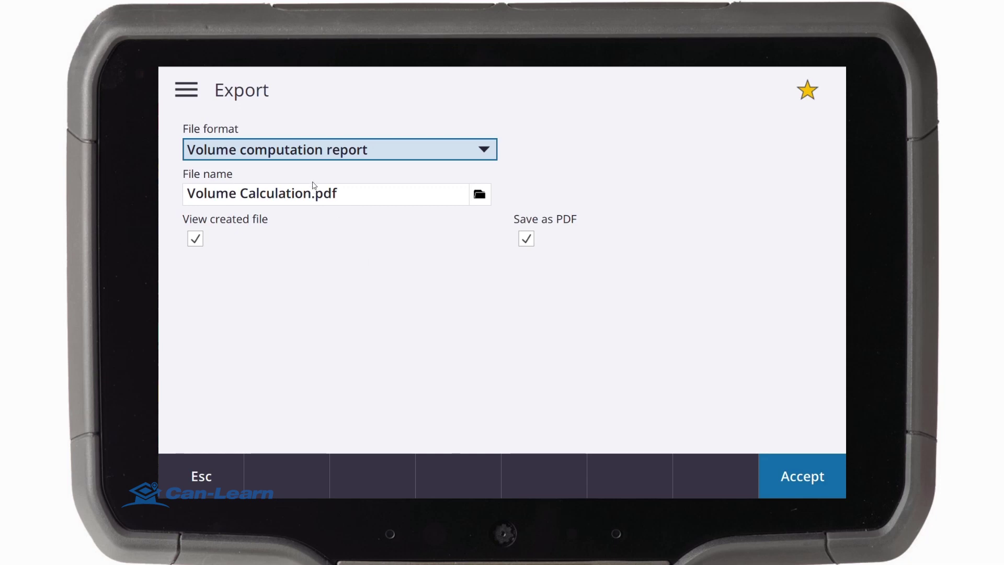